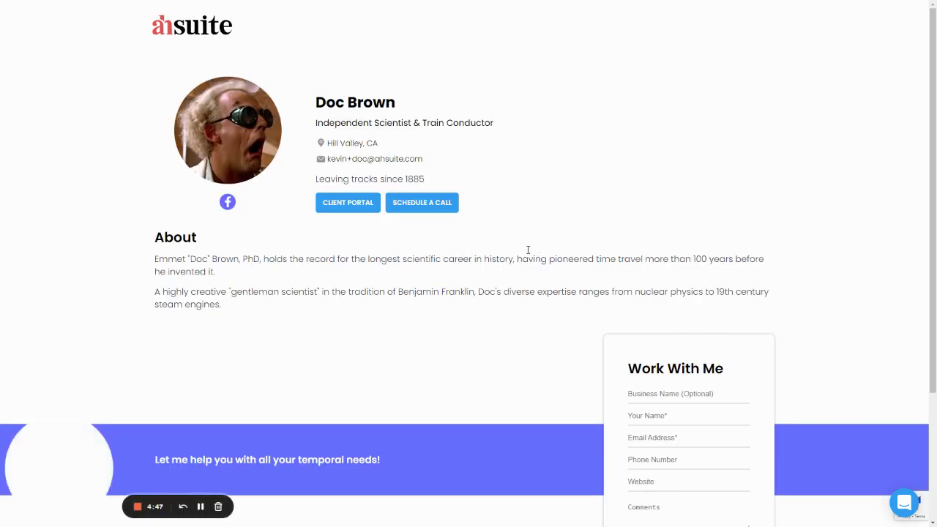
# - Review the public profile page with its Work With Me form, and look over the dashboard's account menu options
pyautogui.scroll(-1, 561, 274)
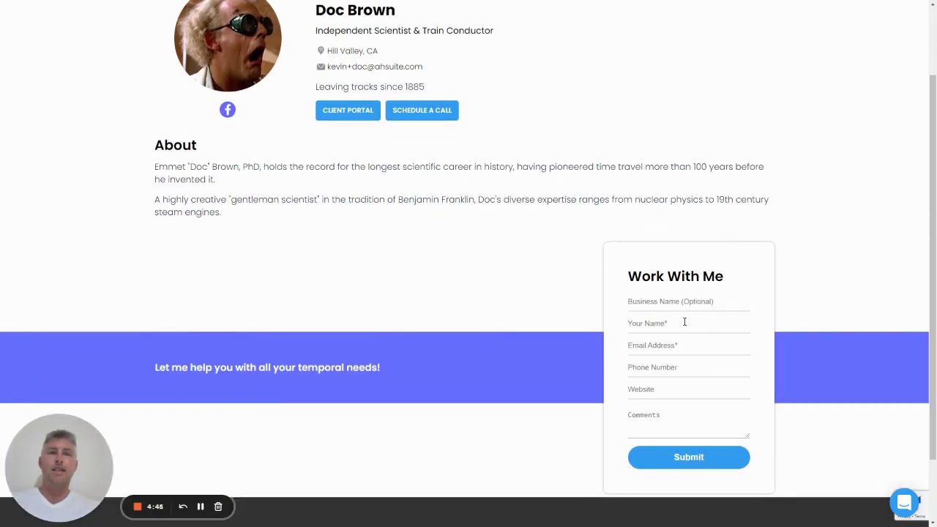
pyautogui.scroll(1, 564, 282)
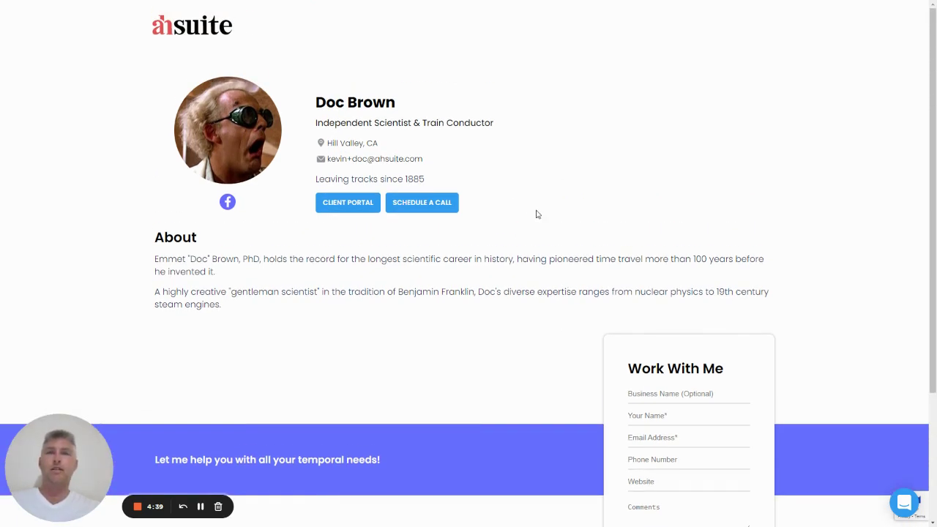
pyautogui.hotkey('ctrl', 'Tab')
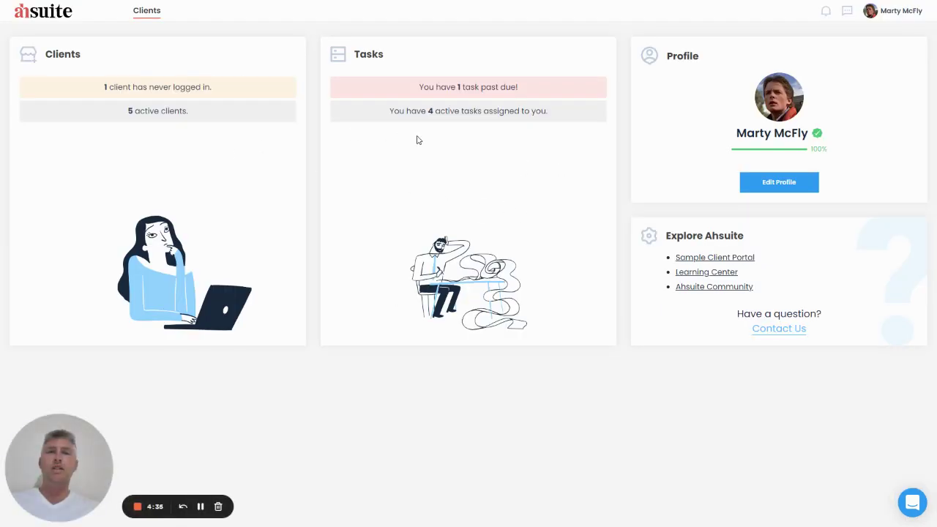
pyautogui.click(917, 16)
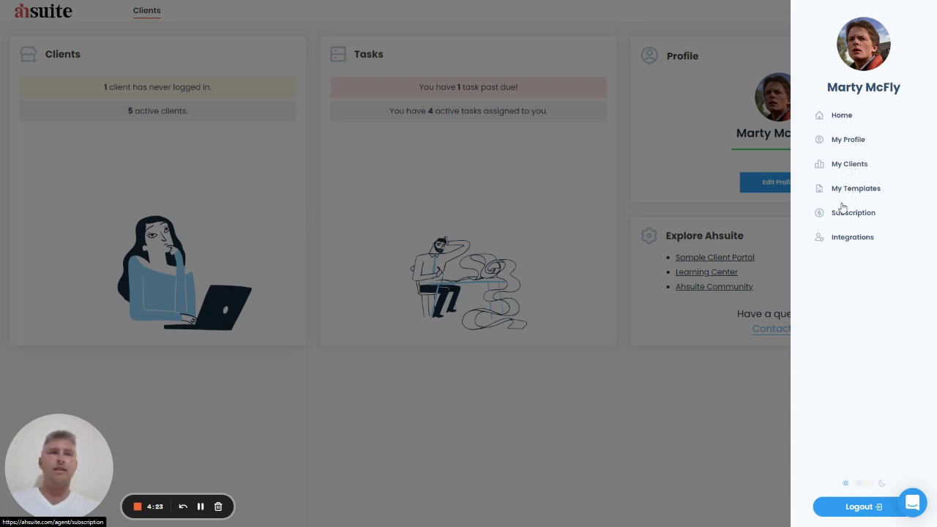
pyautogui.click(573, 407)
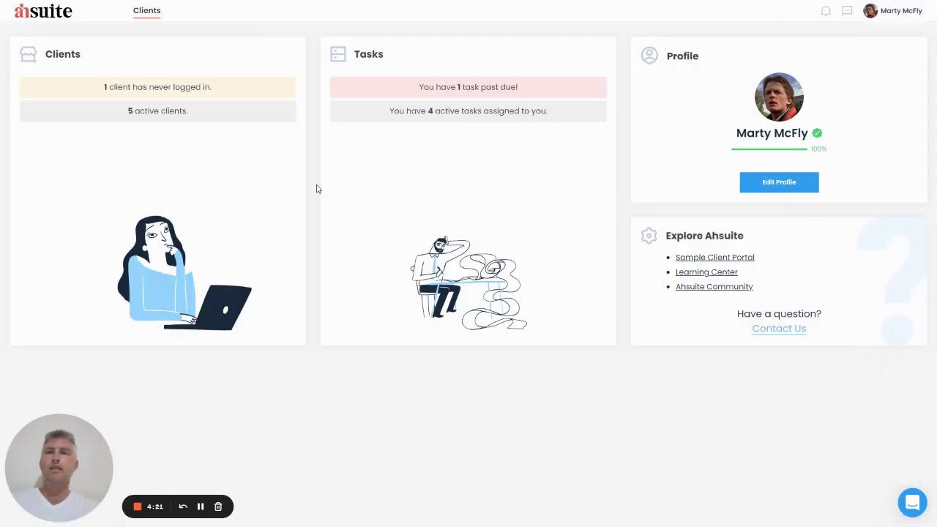
# - Open the Biff's Car Wash client and view its portal's Video Clip view in full-screen mode
pyautogui.click(150, 16)
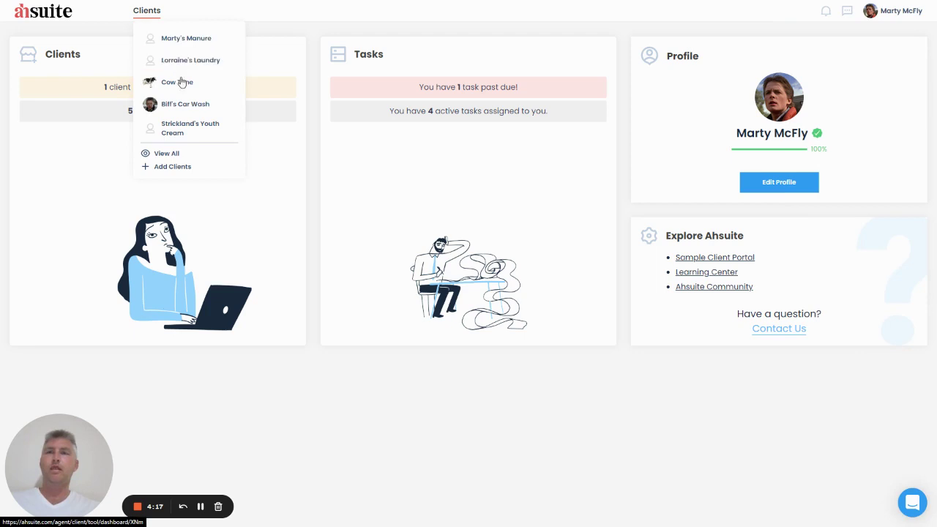
pyautogui.click(184, 104)
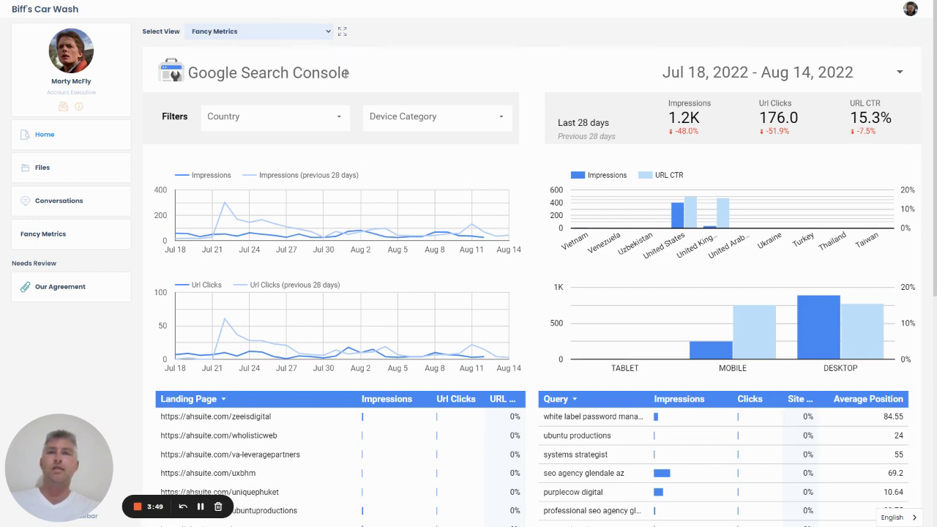
pyautogui.click(328, 33)
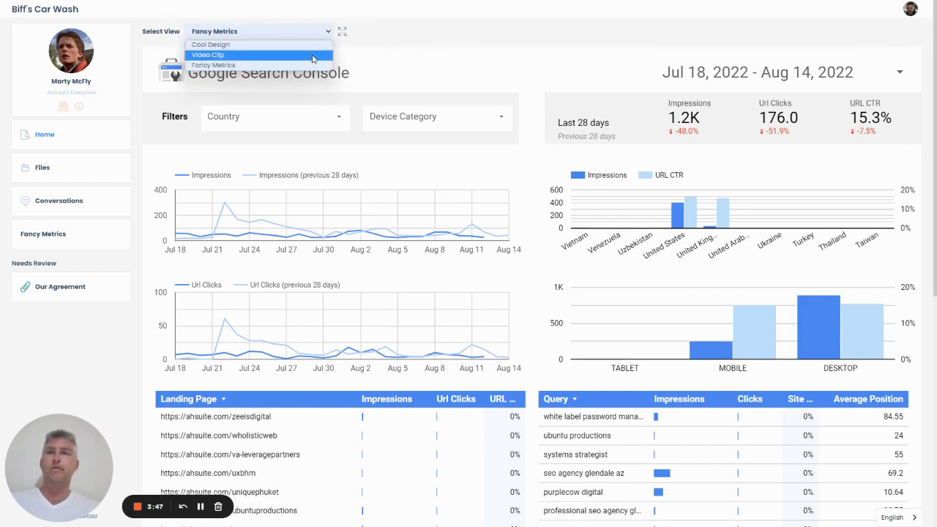
pyautogui.click(312, 55)
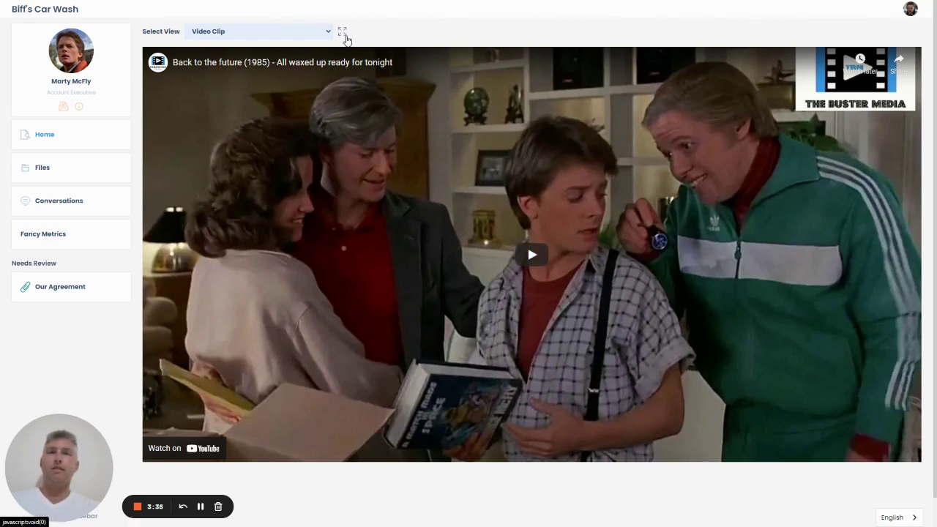
pyautogui.click(343, 34)
pyautogui.press('Escape')
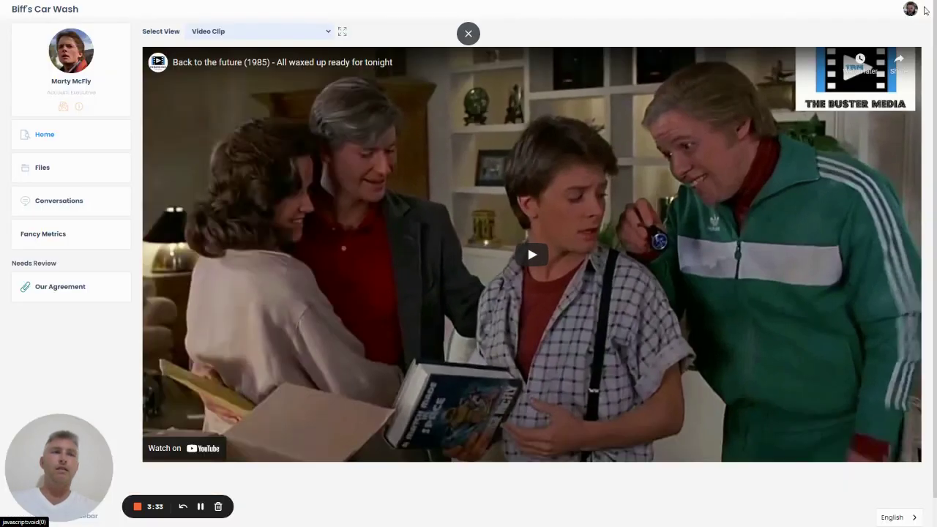
# - Toggle the client portal's dark theme on and back off
pyautogui.click(910, 9)
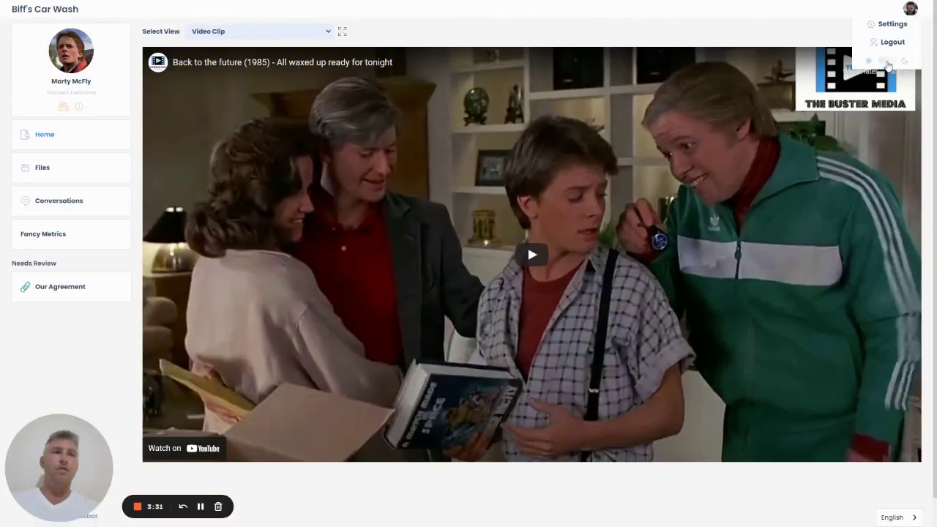
pyautogui.click(896, 66)
pyautogui.click(897, 66)
# - Compare the Client Portal Options for the contact details card and sidebar menu with the client's live portal
pyautogui.hotkey('ctrl', 'Tab')
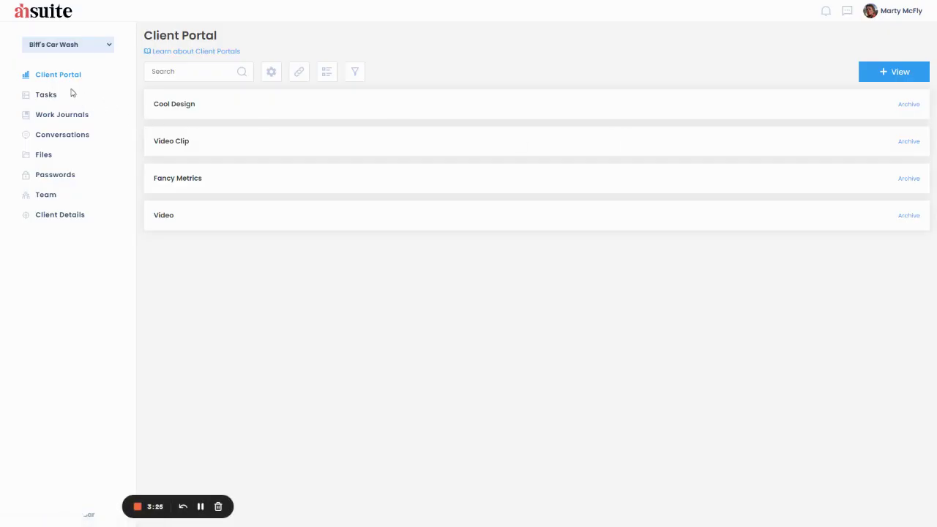
pyautogui.click(272, 74)
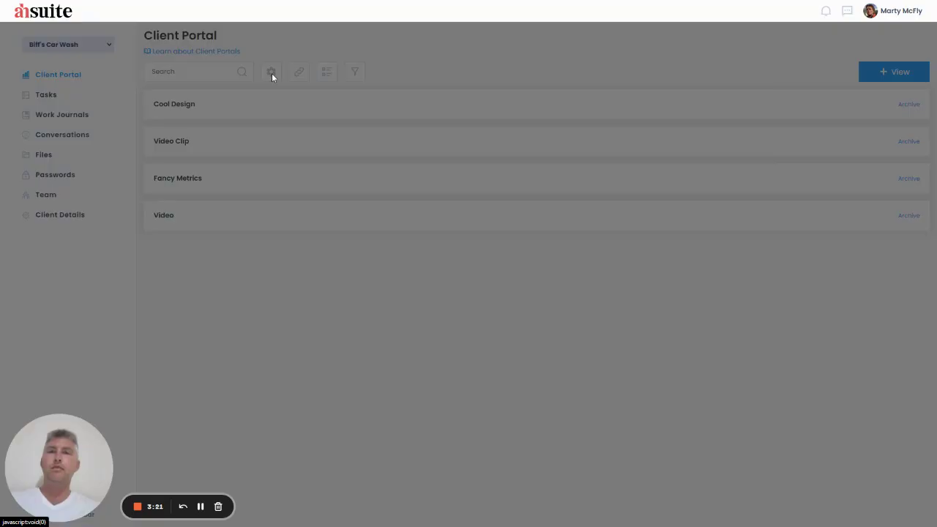
pyautogui.hotkey('ctrl', 'Tab')
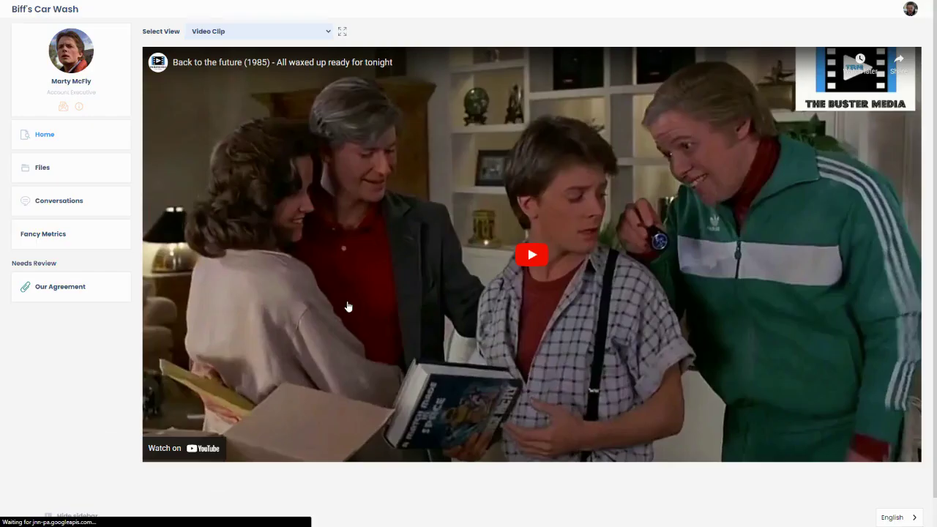
pyautogui.hotkey('ctrl', 'shift', 'Tab')
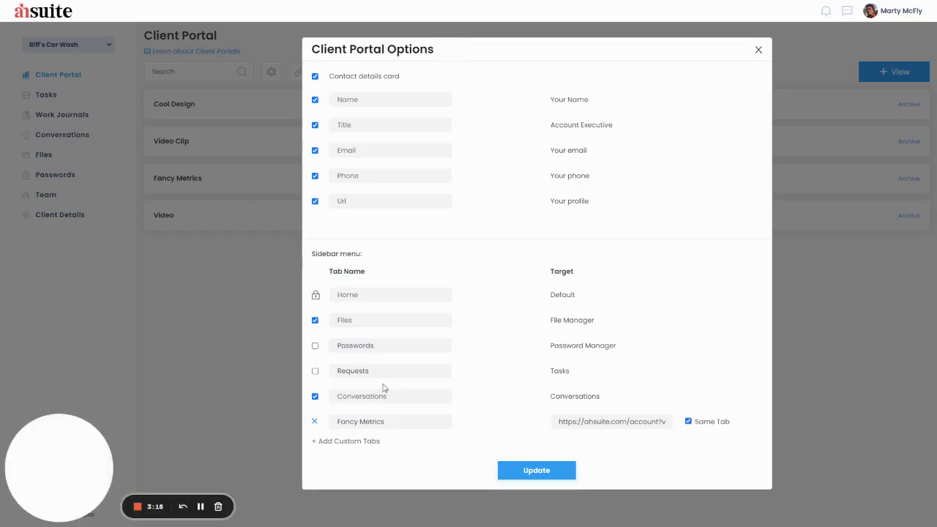
pyautogui.hotkey('ctrl', 'Tab')
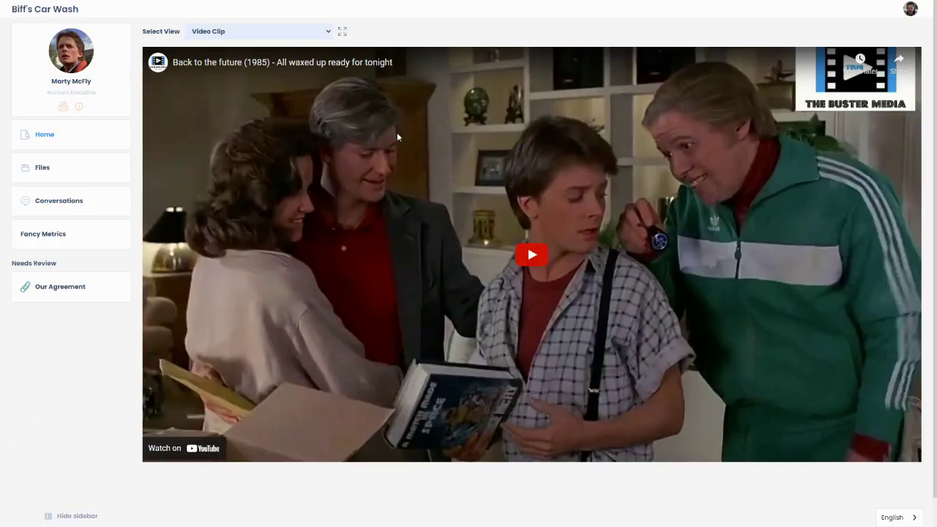
pyautogui.hotkey('ctrl', 'shift', 'Tab')
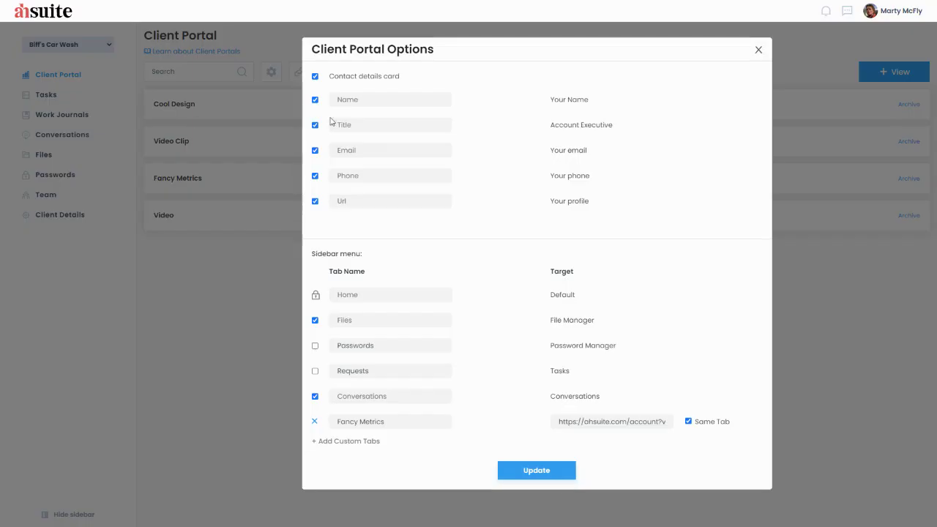
pyautogui.click(759, 49)
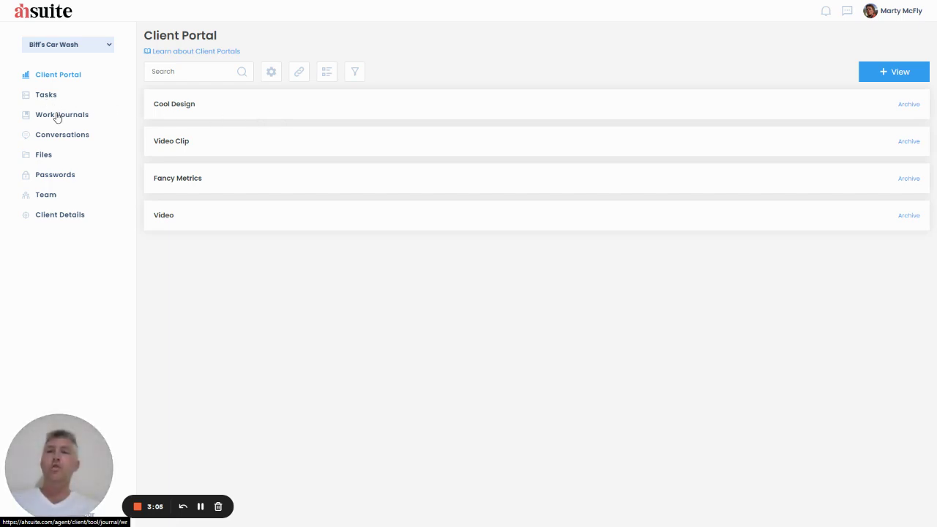
# - Create a work journal for Biff's Car Wash, named with a person's first name
pyautogui.click(57, 115)
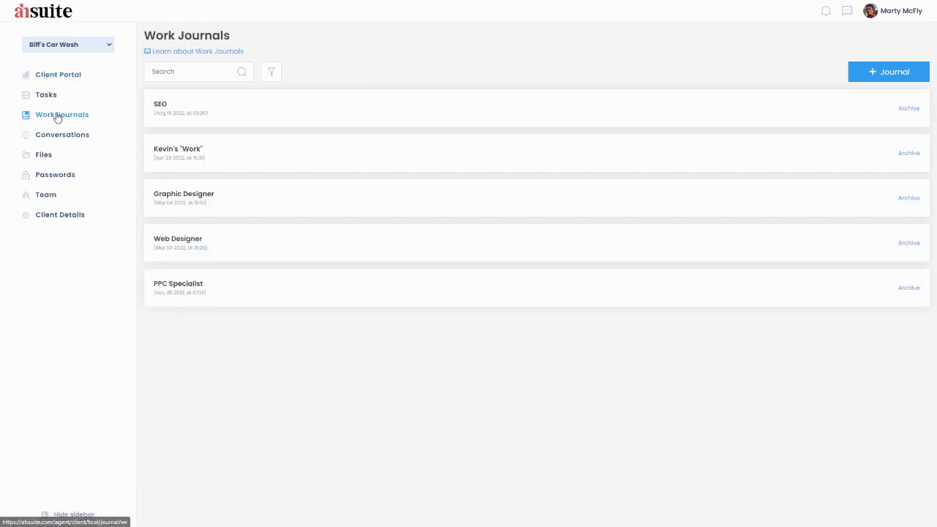
pyautogui.click(867, 73)
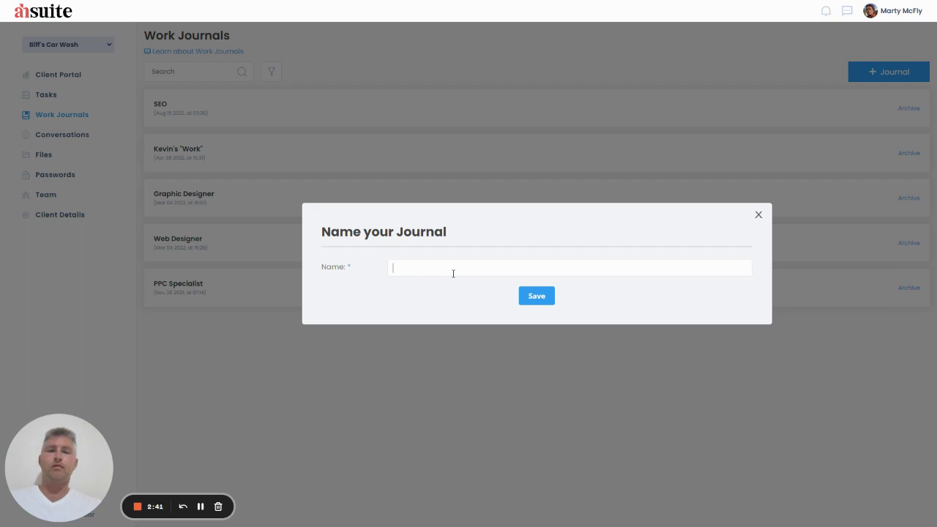
pyautogui.click(540, 300)
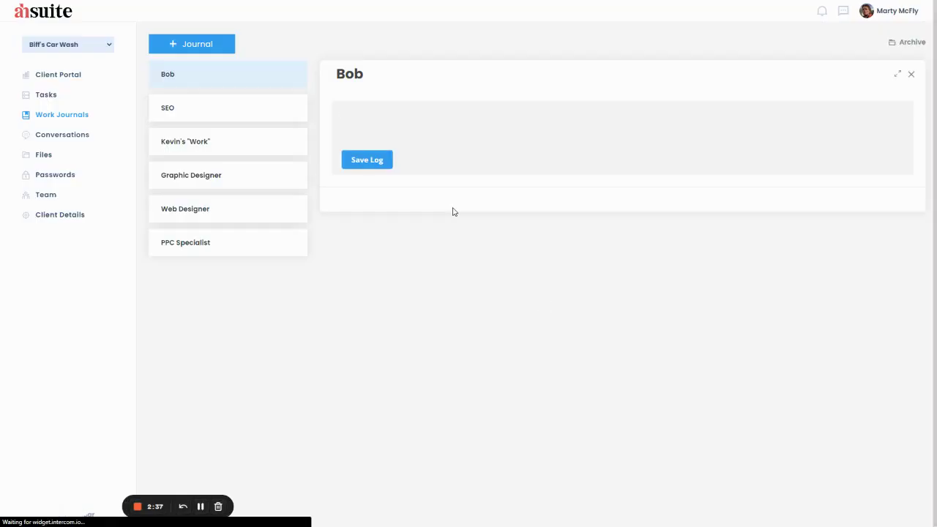
# - Save the log entry "Today I did X." in the new work journal
pyautogui.click(416, 108)
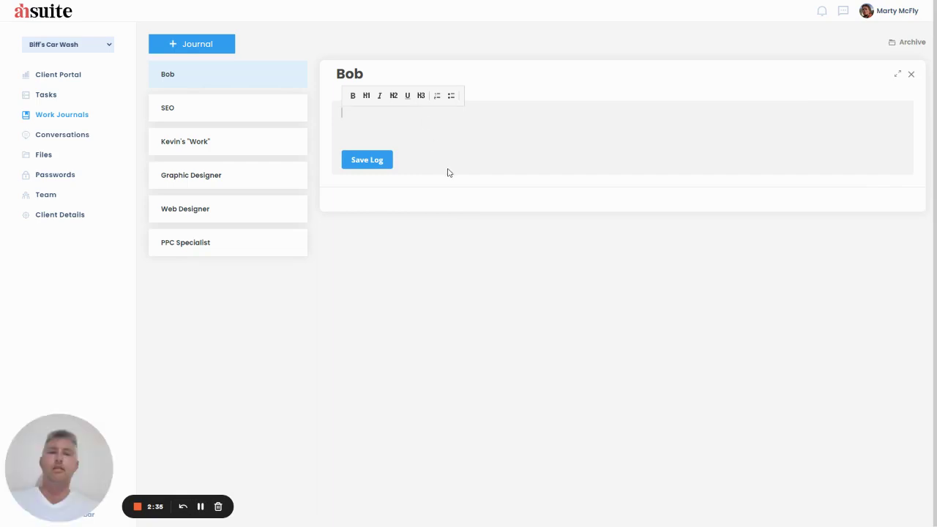
pyautogui.write('Today I did X.')
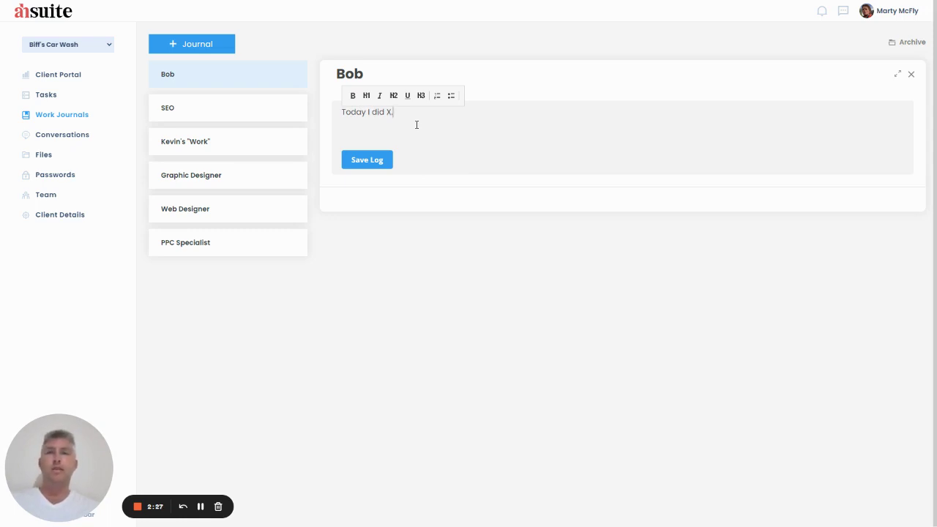
pyautogui.click(374, 166)
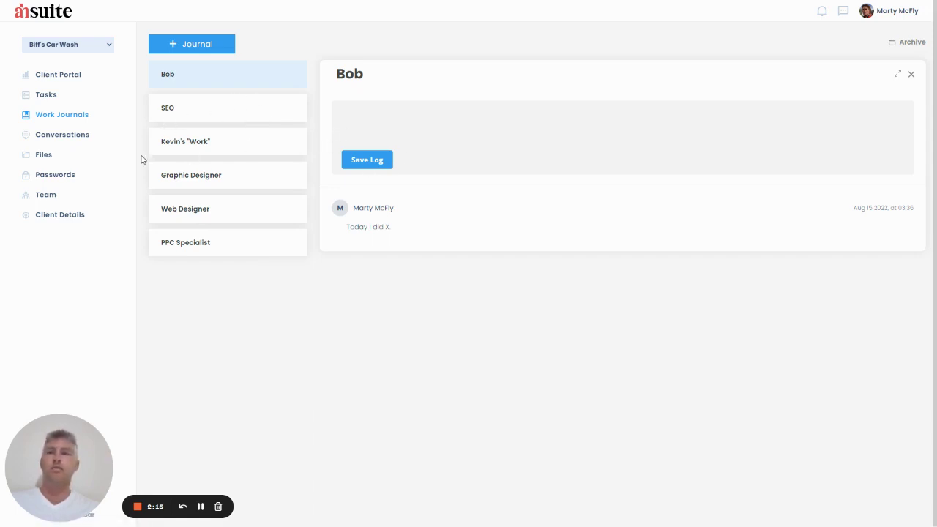
# - Create a conversation named Talky for Biff's Car Wash
pyautogui.click(68, 140)
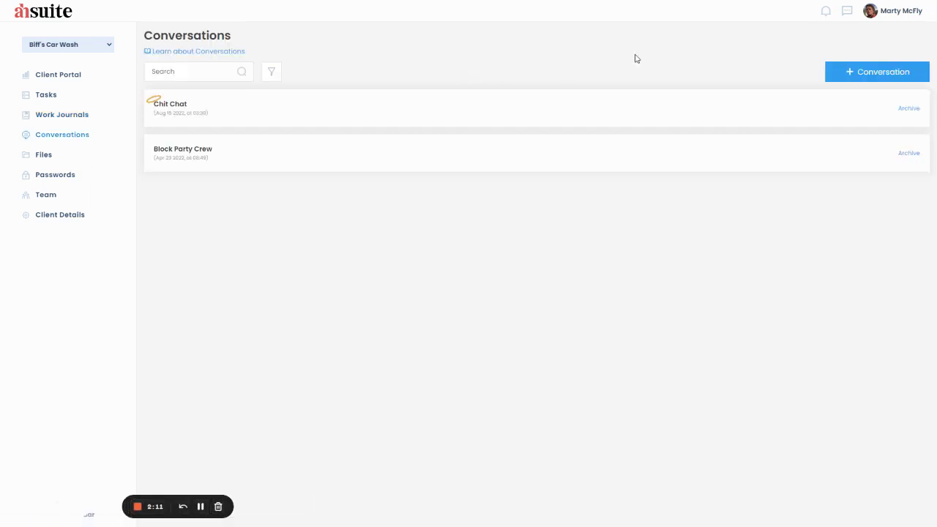
pyautogui.click(862, 71)
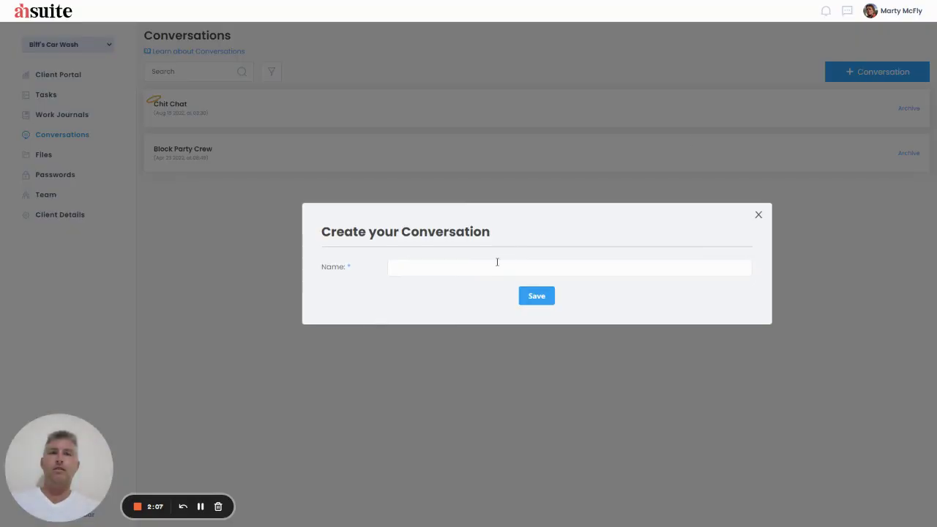
pyautogui.click(497, 262)
pyautogui.write('Talky')
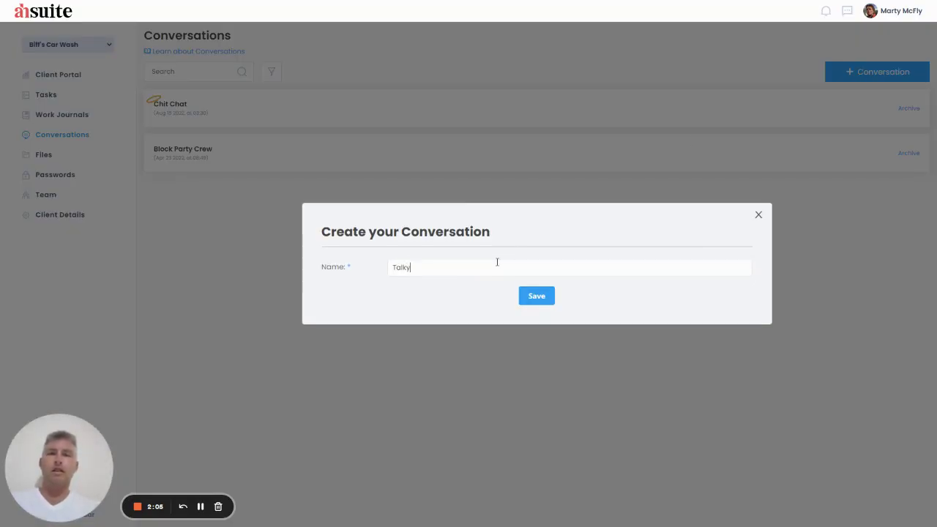
pyautogui.click(526, 302)
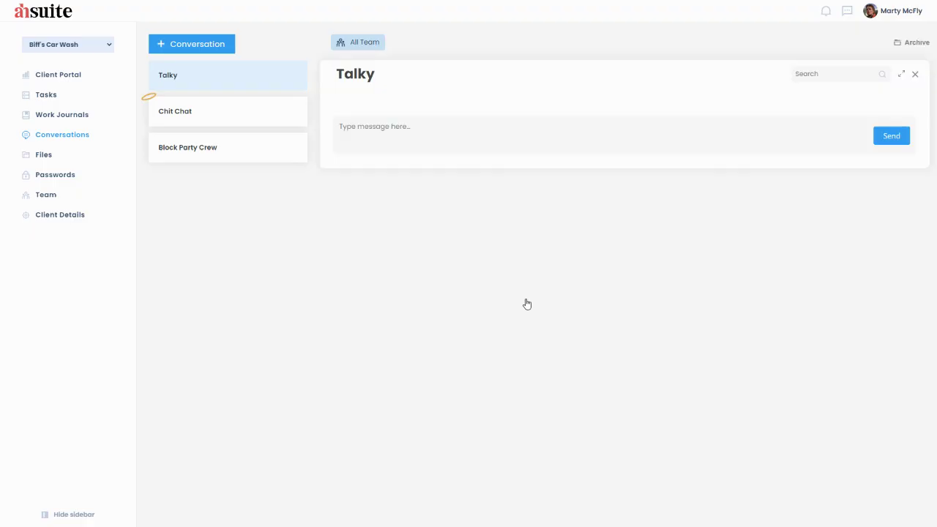
# - Limit the Talky conversation's members to the Client and the first individual team member instead of All Team
pyautogui.click(370, 45)
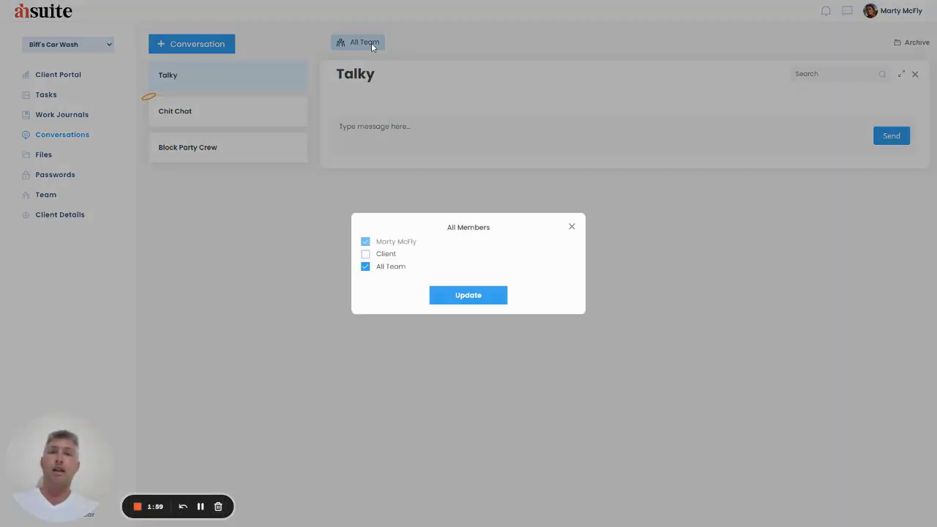
pyautogui.click(366, 254)
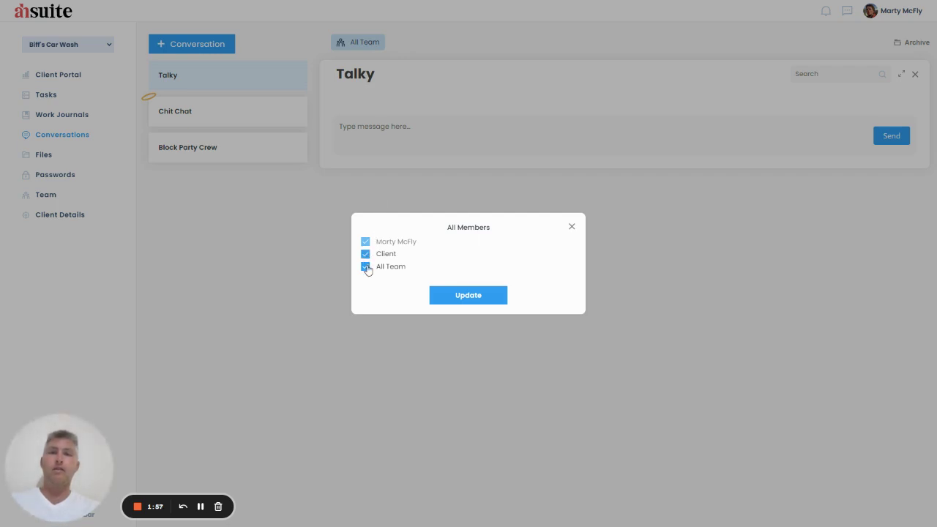
pyautogui.click(366, 266)
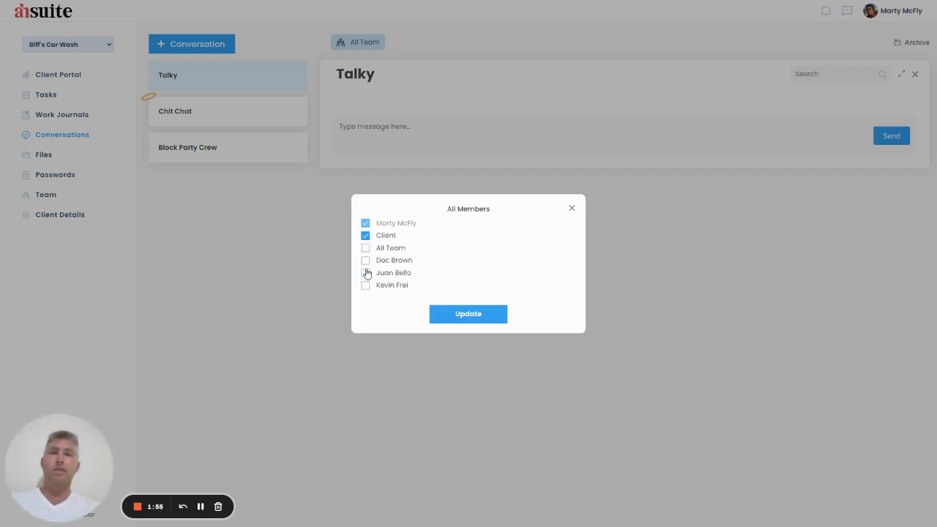
pyautogui.click(366, 262)
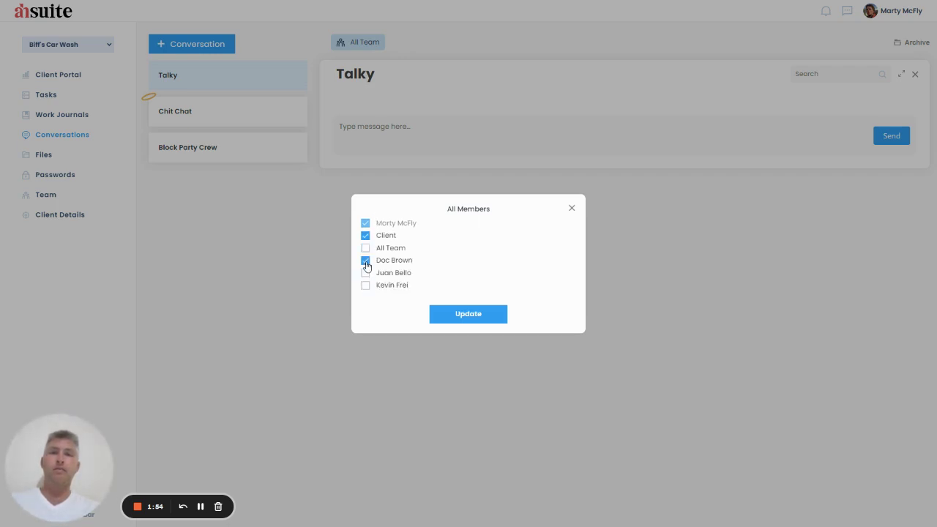
pyautogui.click(448, 316)
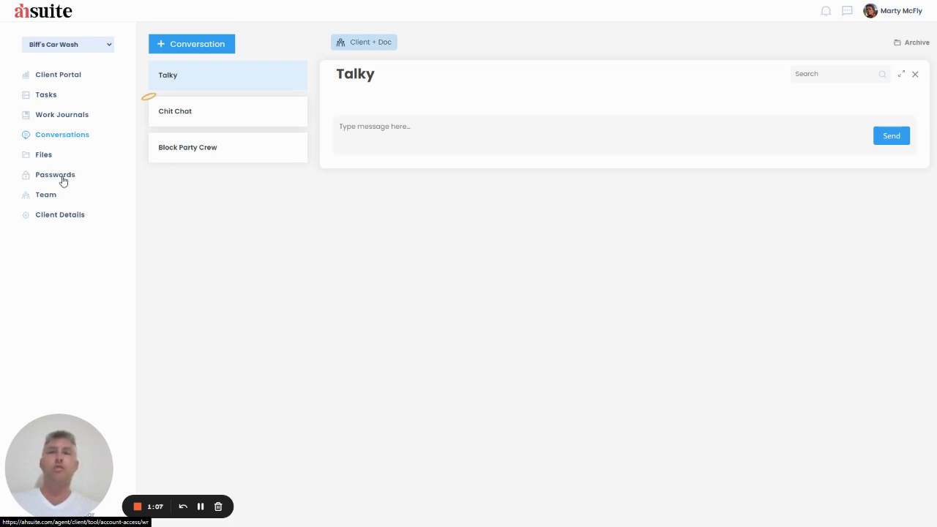
# - Search the Find Talent list on the client's team page for "video"
pyautogui.click(52, 198)
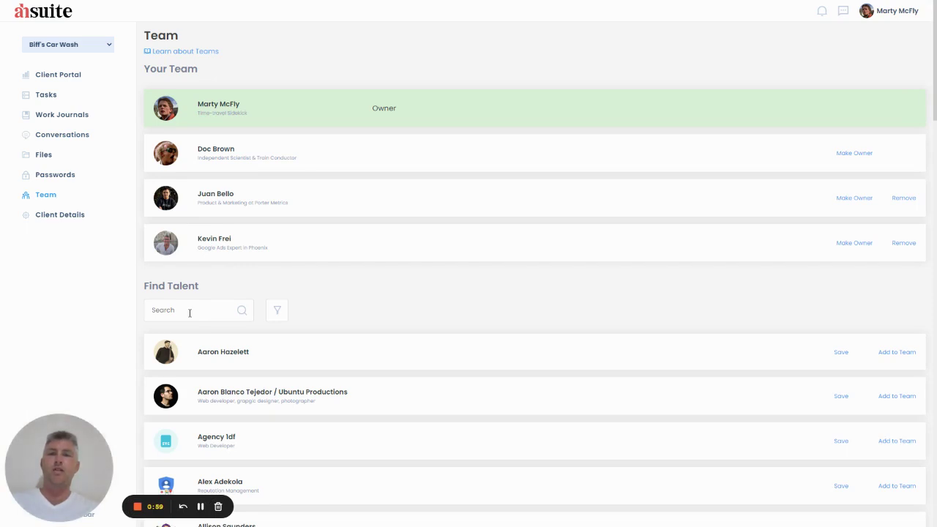
pyautogui.write('video')
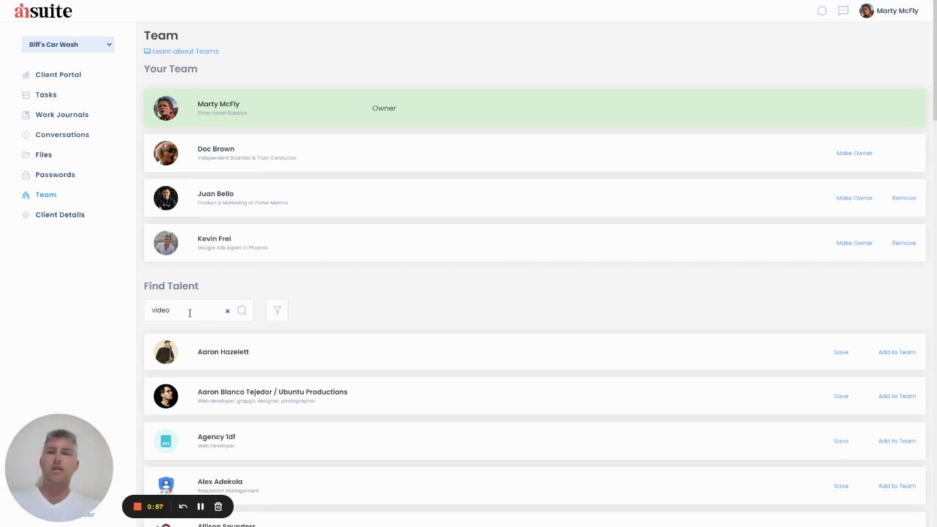